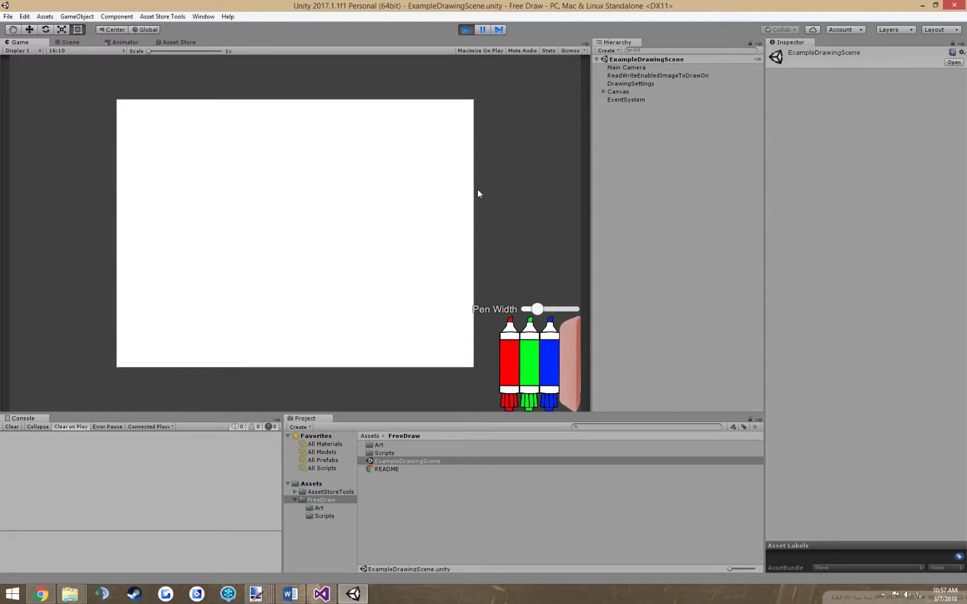
- Draw two red loops on the canvas as the left and right eyes
{"action": "left_click", "coordinate": [423, 461]}
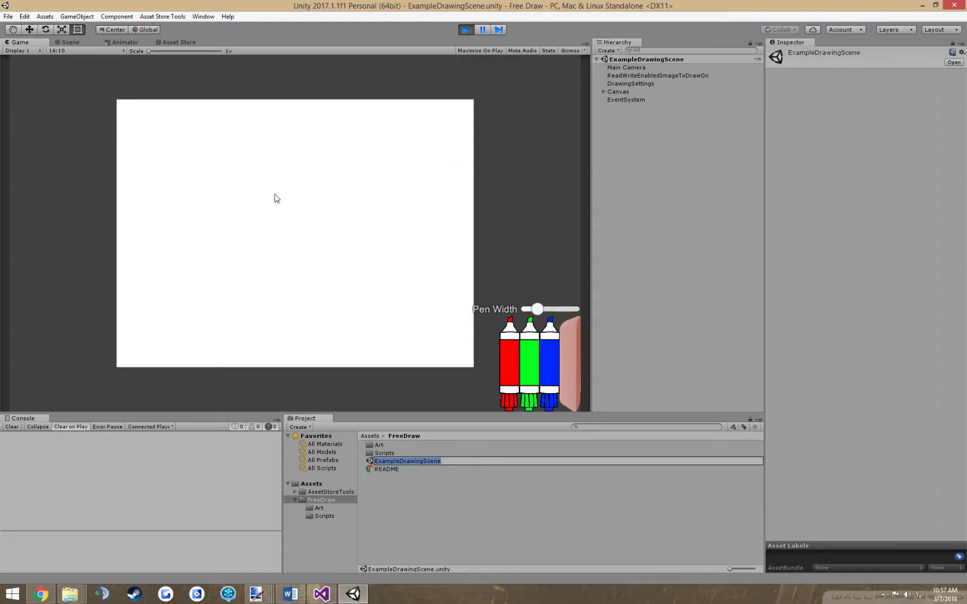
{"action": "left_click_drag", "start_coordinate": [270, 196], "coordinate": [269, 194]}
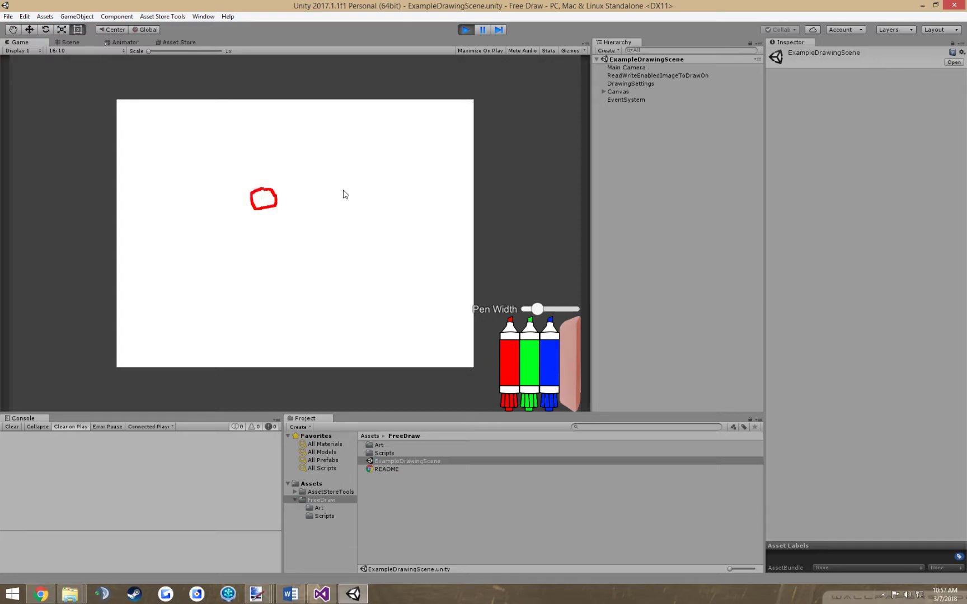
{"action": "left_click_drag", "start_coordinate": [345, 194], "coordinate": [333, 210]}
- Add a green curved nose and a blue smile, then return the pen to red
{"action": "left_click", "coordinate": [533, 342]}
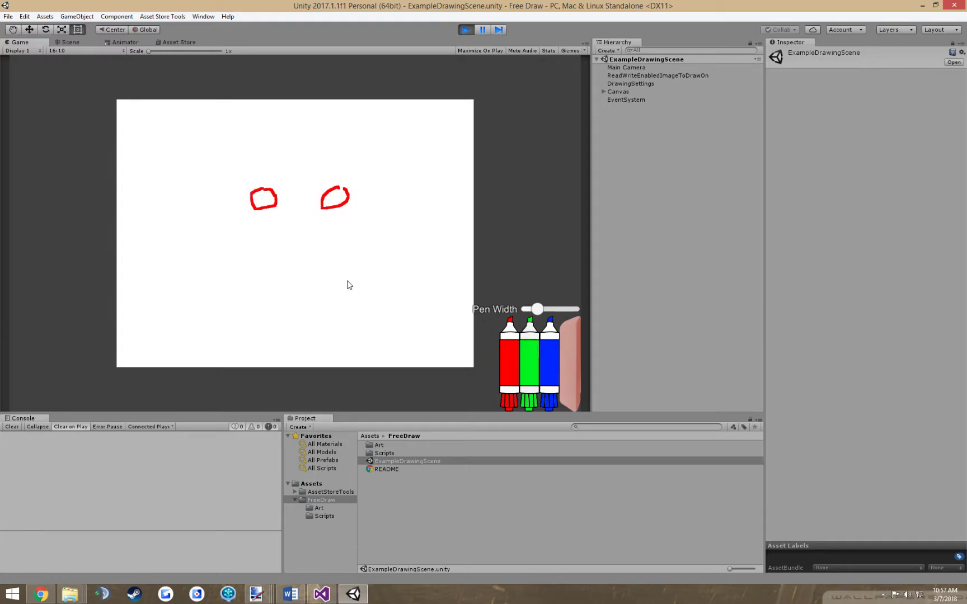
{"action": "left_click_drag", "start_coordinate": [300, 235], "coordinate": [320, 255]}
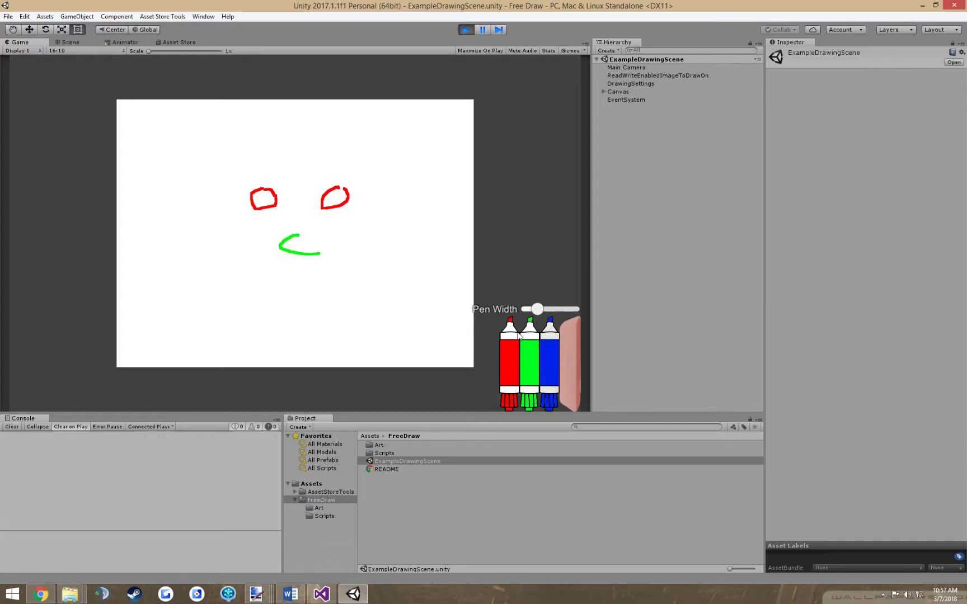
{"action": "left_click", "coordinate": [550, 347]}
{"action": "mouse_move", "coordinate": [228, 270]}
{"action": "left_mouse_down"}
{"action": "mouse_move", "coordinate": [301, 306]}
{"action": "mouse_move", "coordinate": [363, 277]}
{"action": "left_mouse_up"}
{"action": "left_click", "coordinate": [509, 353]}
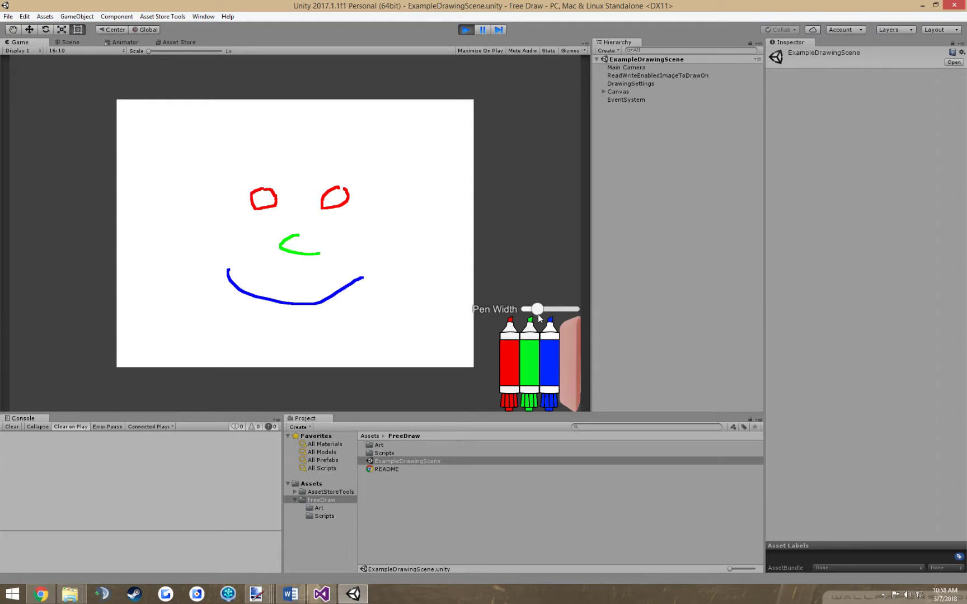
- At maximum pen width, draw a thick red head-and-neck outline around the face
{"action": "left_click_drag", "start_coordinate": [539, 312], "coordinate": [565, 316]}
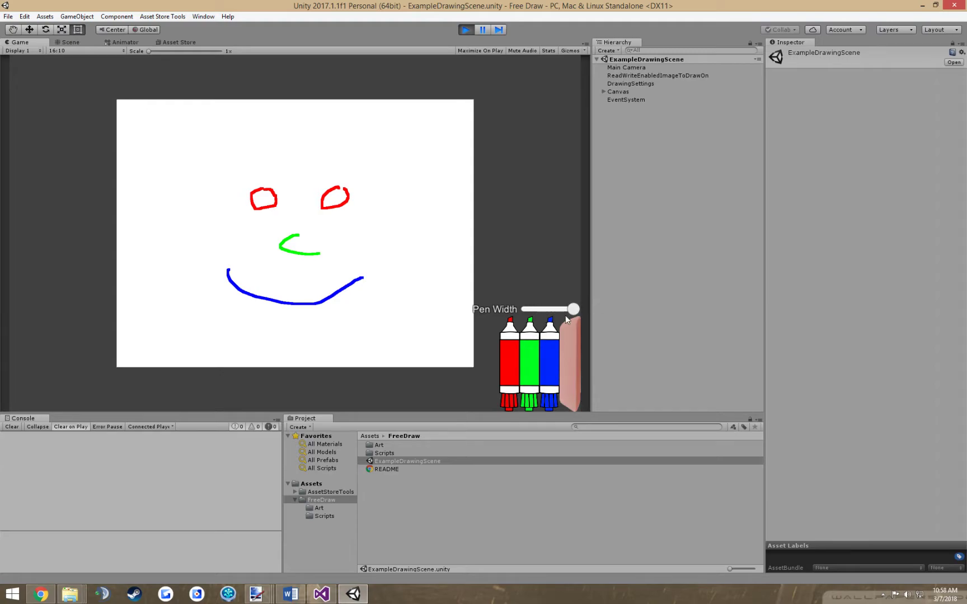
{"action": "left_click", "coordinate": [516, 345]}
{"action": "mouse_move", "coordinate": [327, 324]}
{"action": "left_mouse_down"}
{"action": "mouse_move", "coordinate": [418, 283]}
{"action": "mouse_move", "coordinate": [434, 194]}
{"action": "mouse_move", "coordinate": [341, 138]}
{"action": "mouse_move", "coordinate": [213, 171]}
{"action": "mouse_move", "coordinate": [180, 262]}
{"action": "mouse_move", "coordinate": [238, 313]}
{"action": "mouse_move", "coordinate": [333, 325]}
{"action": "mouse_move", "coordinate": [271, 362]}
{"action": "mouse_move", "coordinate": [335, 361]}
{"action": "left_mouse_up"}
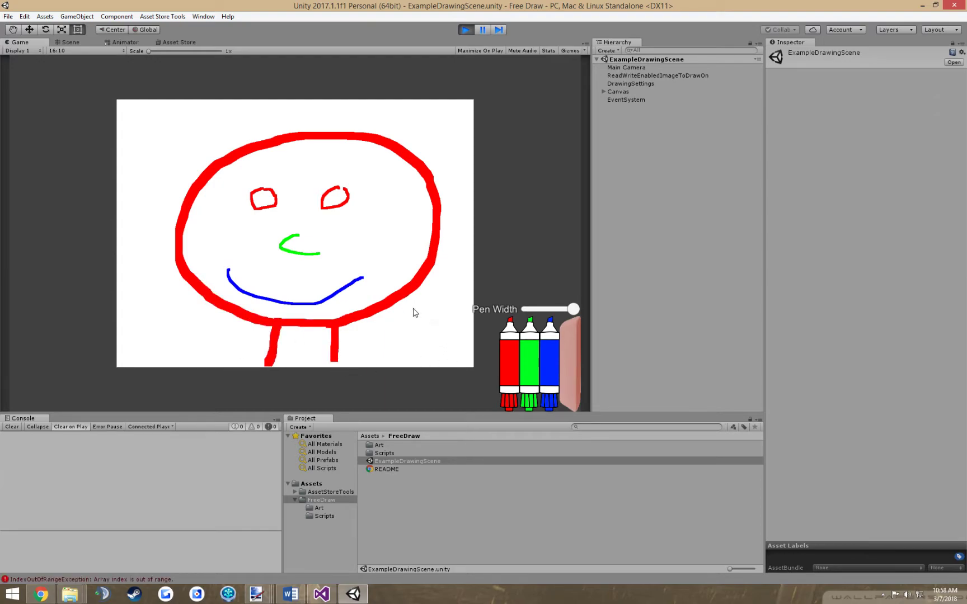
- Erase the neck strokes below the face and stop Play mode
{"action": "left_click", "coordinate": [571, 347]}
{"action": "mouse_move", "coordinate": [341, 342]}
{"action": "left_mouse_down"}
{"action": "mouse_move", "coordinate": [335, 368]}
{"action": "mouse_move", "coordinate": [323, 352]}
{"action": "mouse_move", "coordinate": [338, 344]}
{"action": "mouse_move", "coordinate": [329, 337]}
{"action": "mouse_move", "coordinate": [266, 335]}
{"action": "mouse_move", "coordinate": [258, 350]}
{"action": "mouse_move", "coordinate": [282, 352]}
{"action": "mouse_move", "coordinate": [283, 365]}
{"action": "left_mouse_up"}
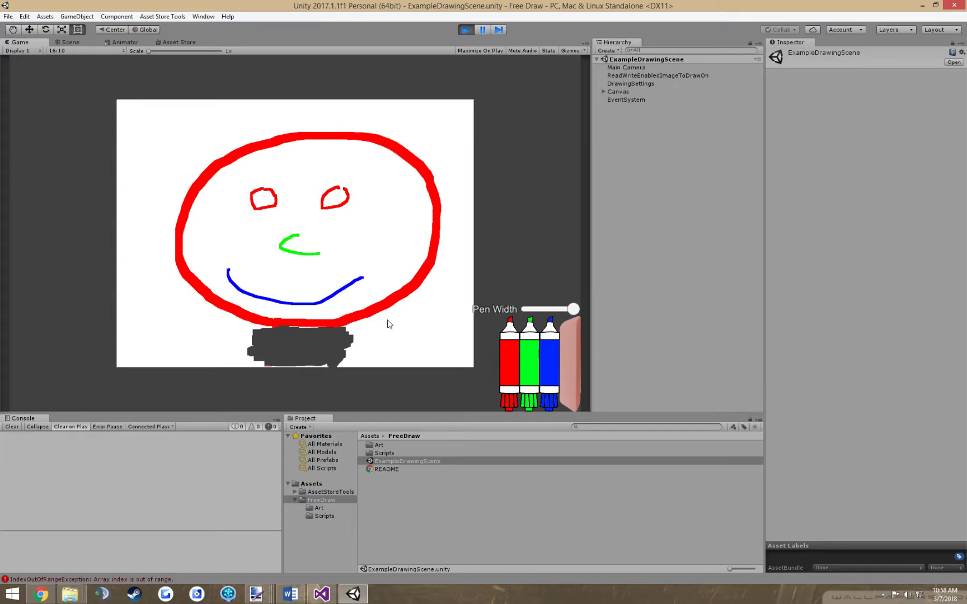
{"action": "left_click", "coordinate": [465, 29]}
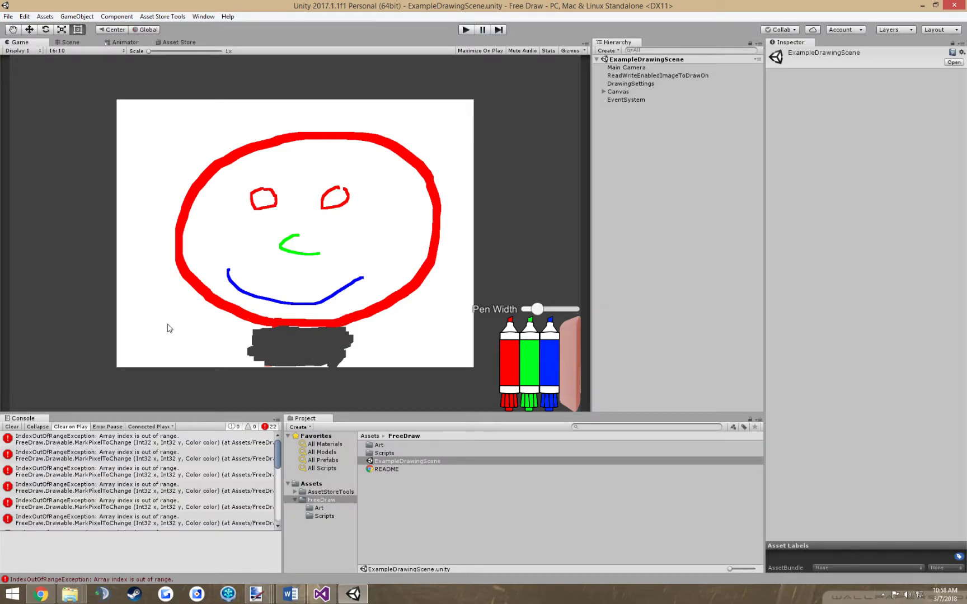
- Clear the console and show the import settings of ReadWriteEnabledImageToDrawOn's ReadWriteEnabledImage sprite
{"action": "left_click", "coordinate": [12, 427]}
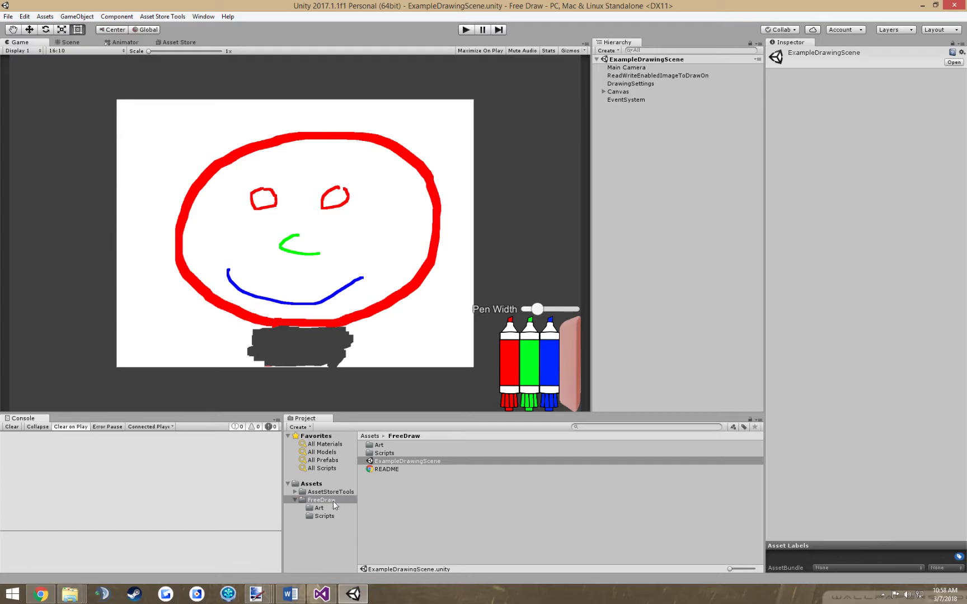
{"action": "left_click", "coordinate": [672, 76]}
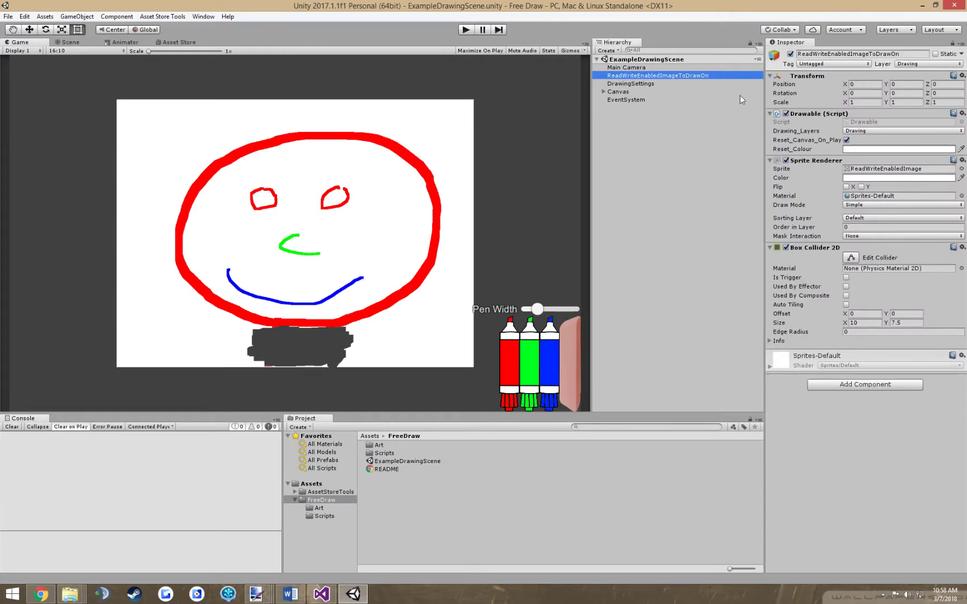
{"action": "left_click", "coordinate": [874, 170]}
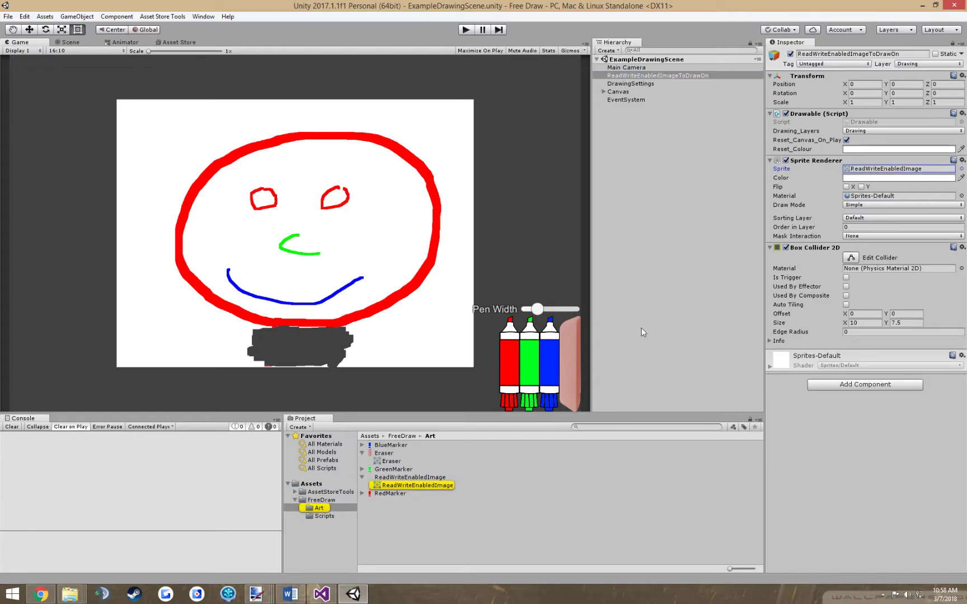
{"action": "left_click", "coordinate": [410, 479]}
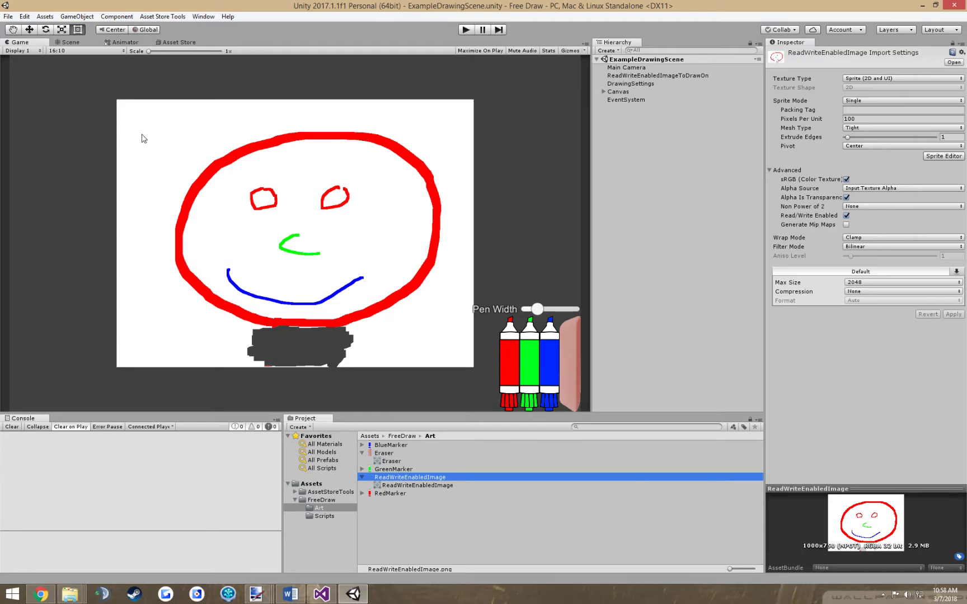
- Create a new empty scene and show the top-level Assets folder
{"action": "left_click", "coordinate": [9, 17]}
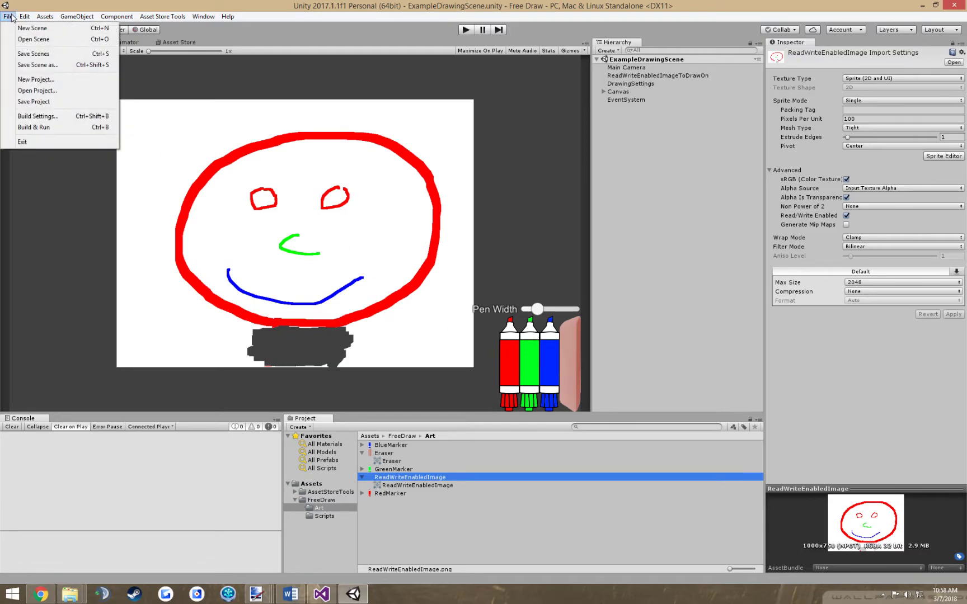
{"action": "left_click", "coordinate": [16, 28]}
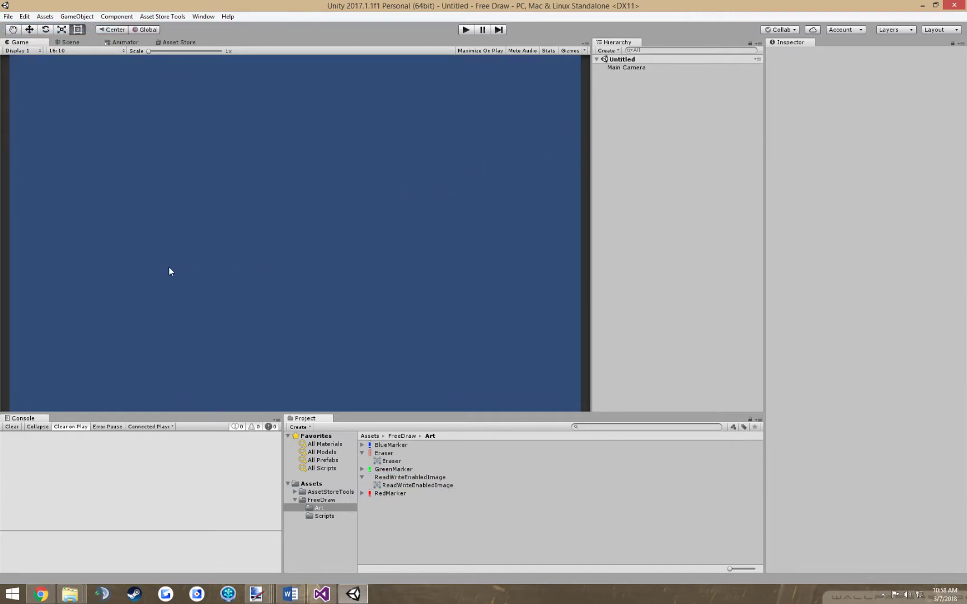
{"action": "left_click", "coordinate": [329, 492]}
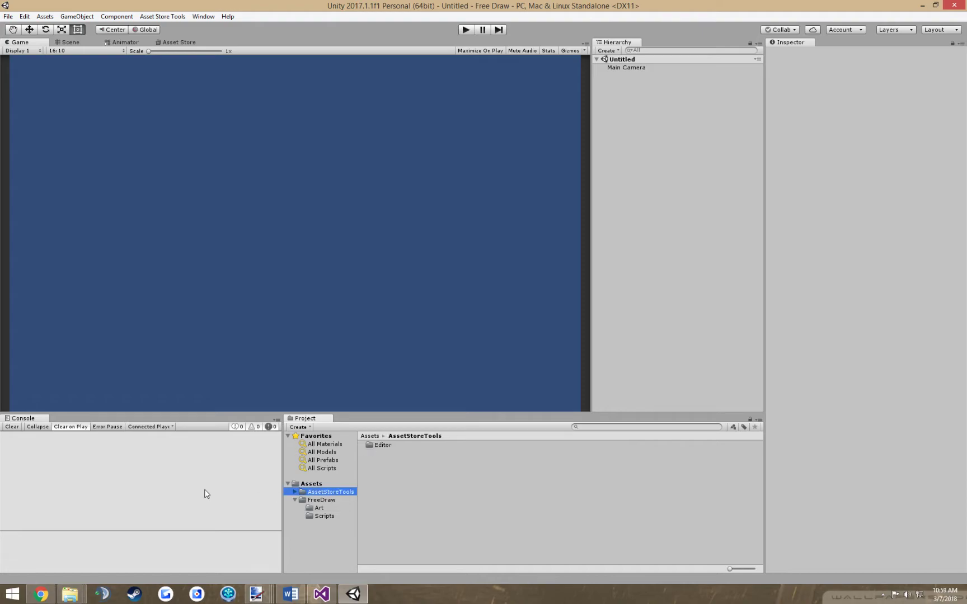
{"action": "left_click", "coordinate": [311, 484]}
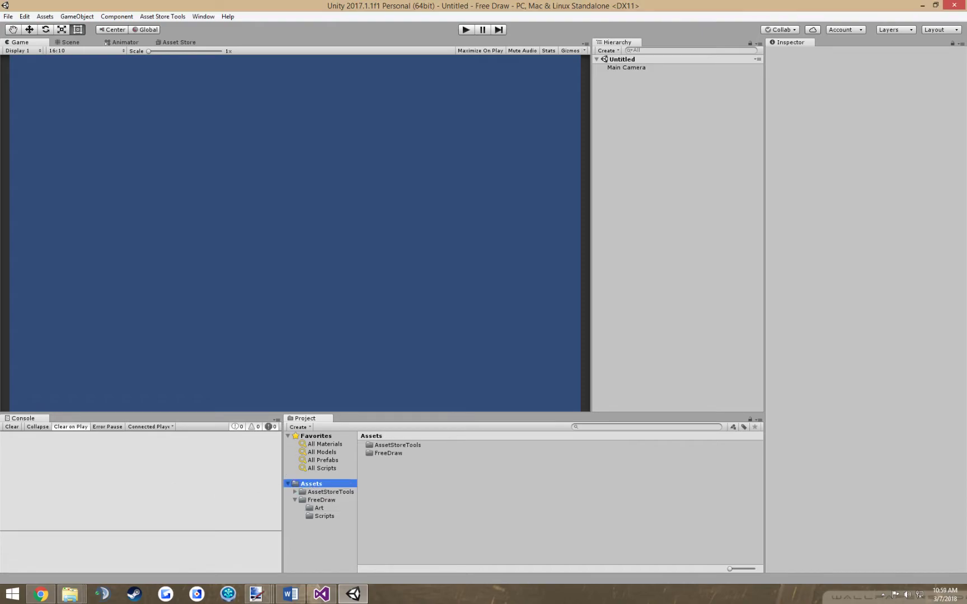
- Import Transparent.png into Assets and check the 700x700 image in paint.net
{"action": "left_click_drag", "start_coordinate": [455, 371], "coordinate": [317, 484]}
{"action": "left_click", "coordinate": [403, 461]}
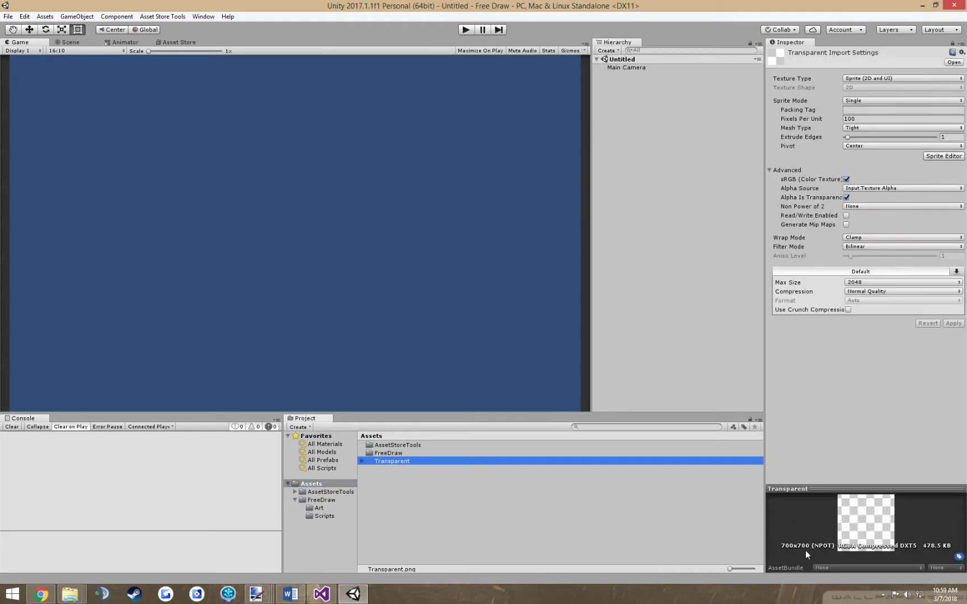
{"action": "double_click", "coordinate": [848, 542]}
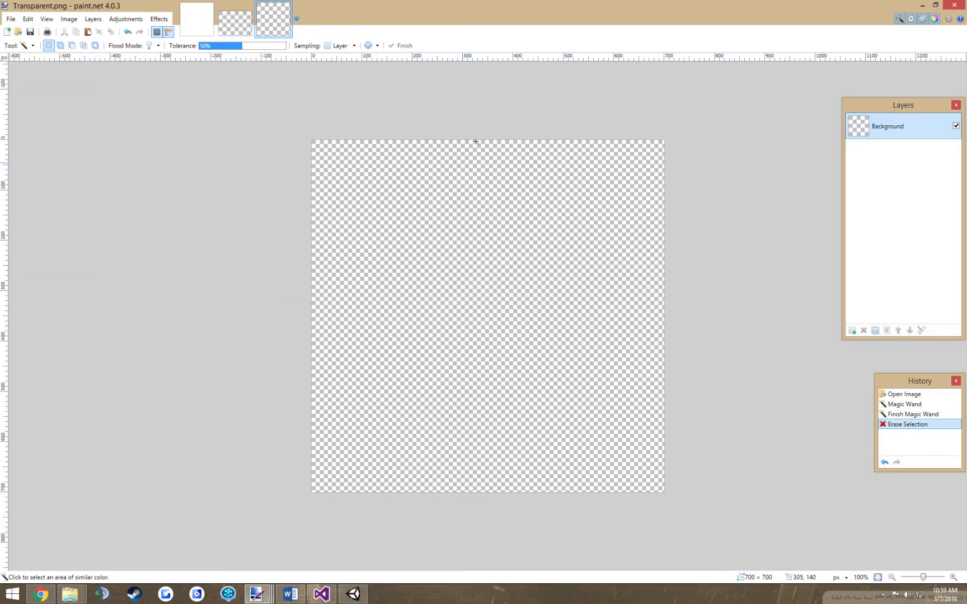
{"action": "left_click", "coordinate": [922, 5]}
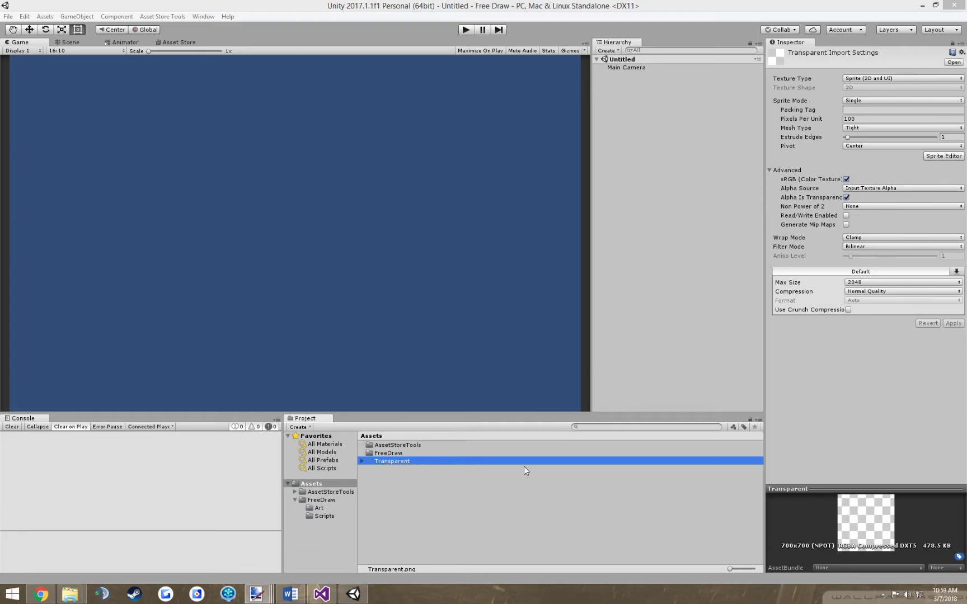
- Place the Transparent sprite in the scene and tick Read/Write Enabled on its texture
{"action": "left_click_drag", "start_coordinate": [390, 461], "coordinate": [694, 238]}
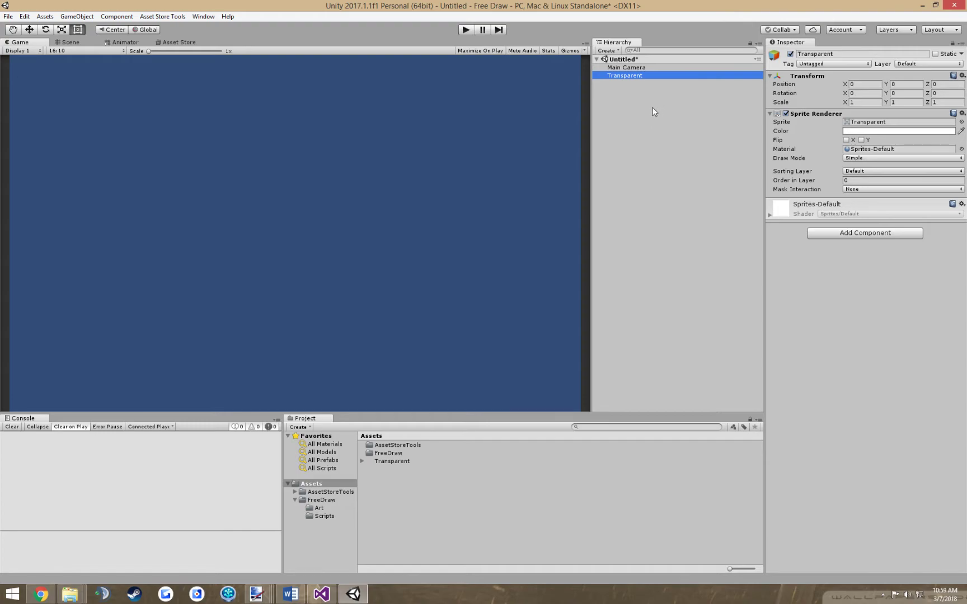
{"action": "left_click", "coordinate": [404, 461]}
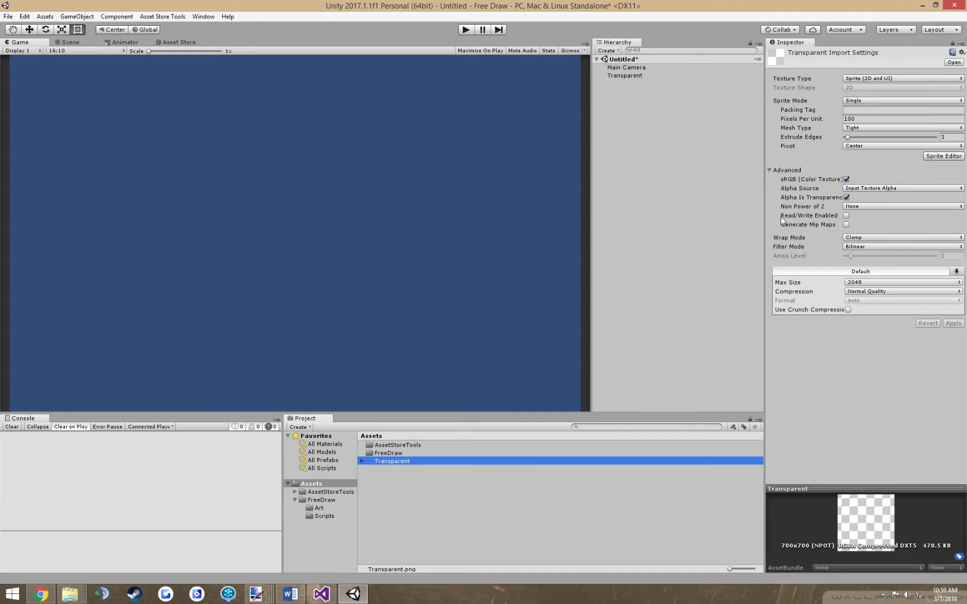
{"action": "left_click", "coordinate": [839, 220]}
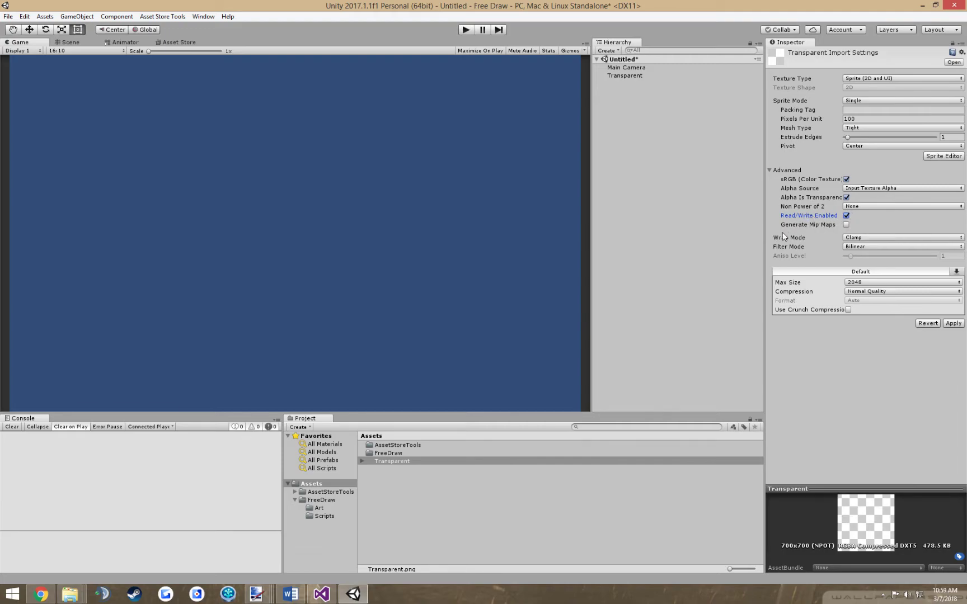
- Set the Transparent texture's Compression to None and apply the import settings
{"action": "left_click", "coordinate": [849, 292]}
{"action": "left_click", "coordinate": [856, 302]}
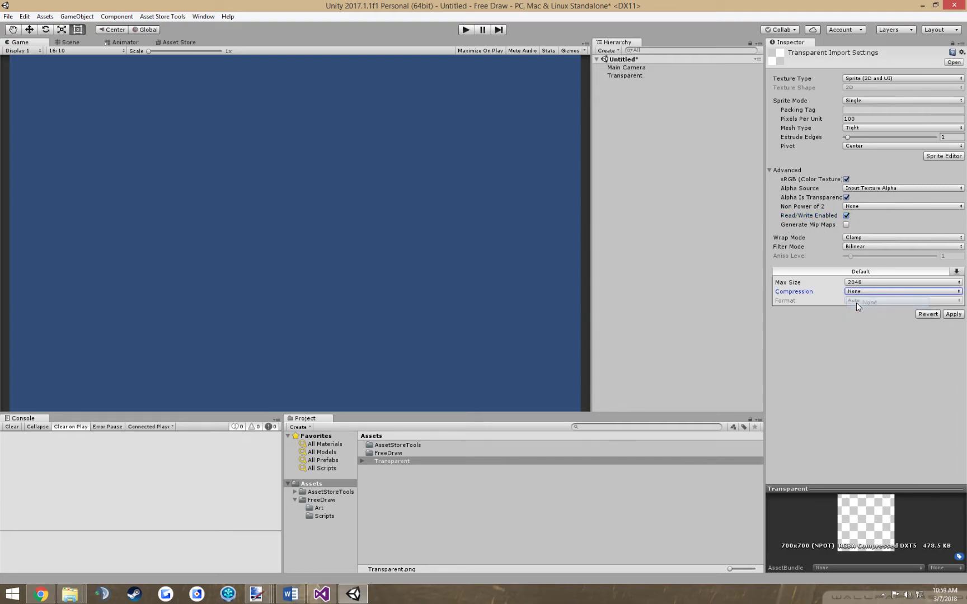
{"action": "left_click", "coordinate": [953, 315]}
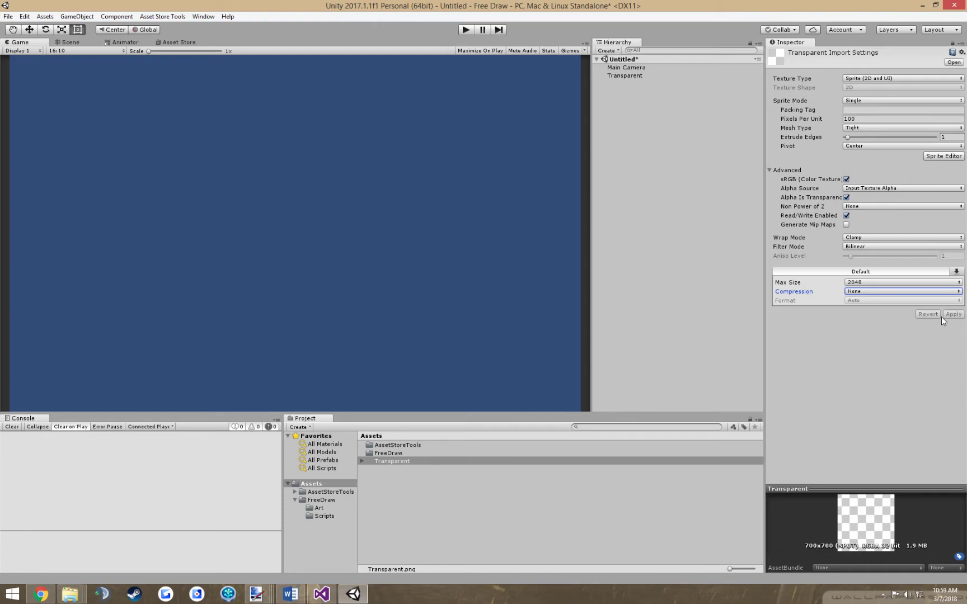
{"action": "left_click", "coordinate": [635, 106]}
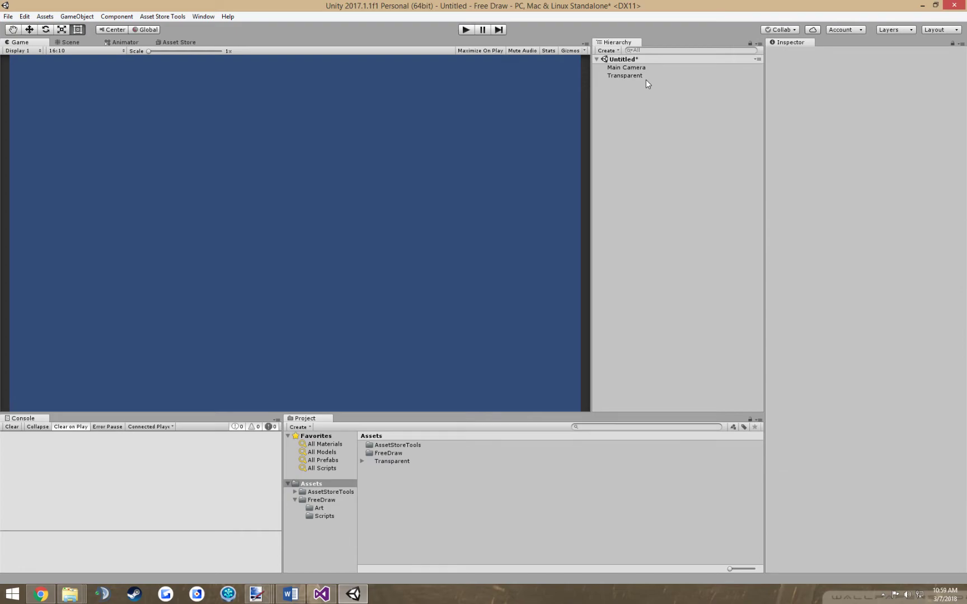
- Add a Box Collider 2D component to the Transparent object
{"action": "left_click", "coordinate": [638, 75]}
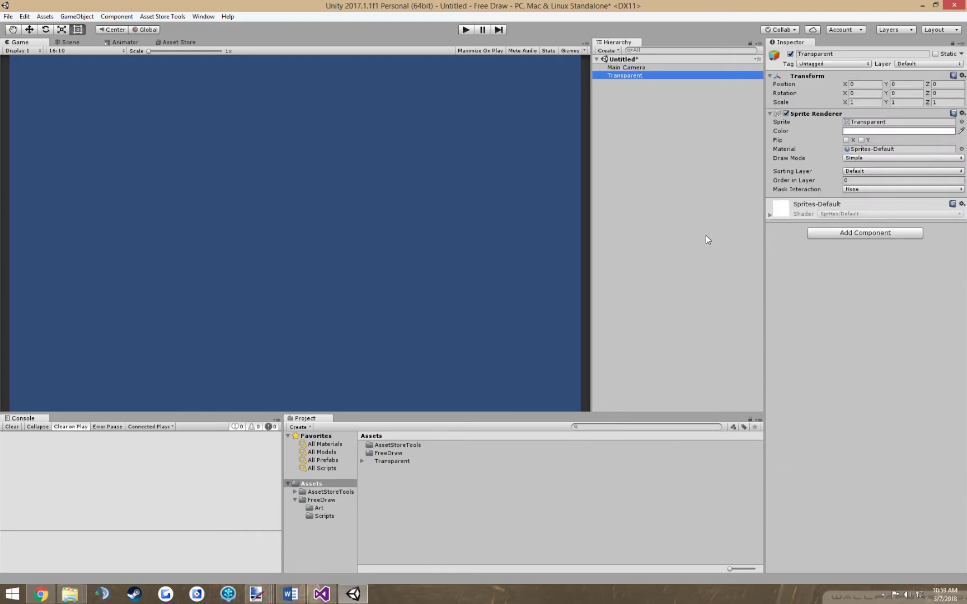
{"action": "left_click", "coordinate": [824, 234]}
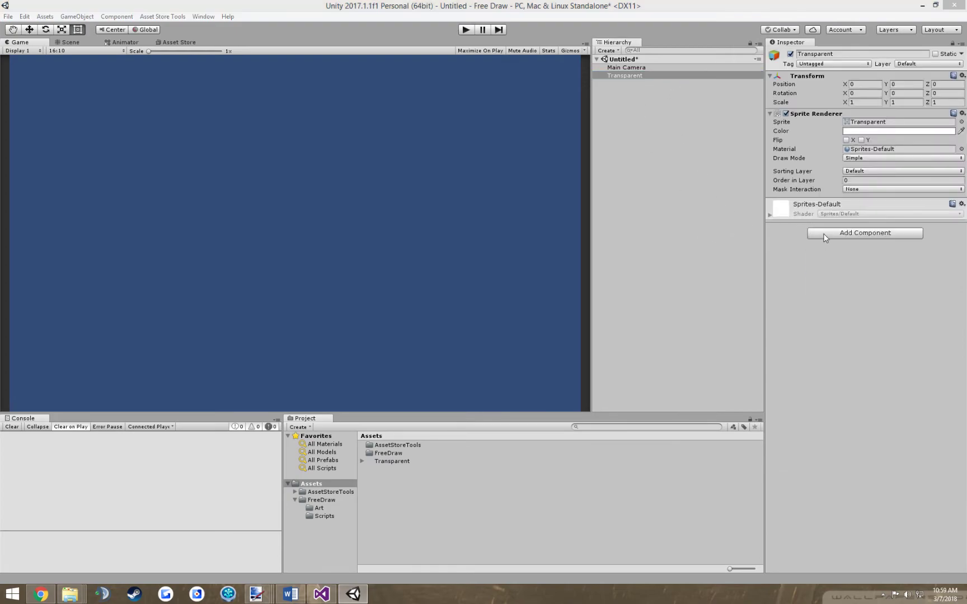
{"action": "key", "text": "Down"}
{"action": "key", "text": "Return"}
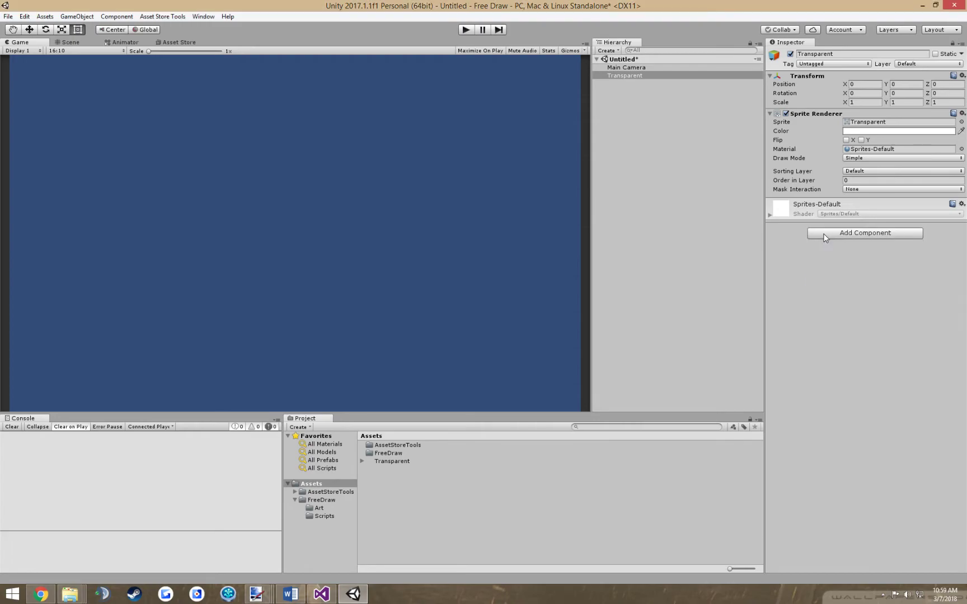
- Frame Transparent in the Scene view and add the Drawable script to it
{"action": "left_click", "coordinate": [626, 76]}
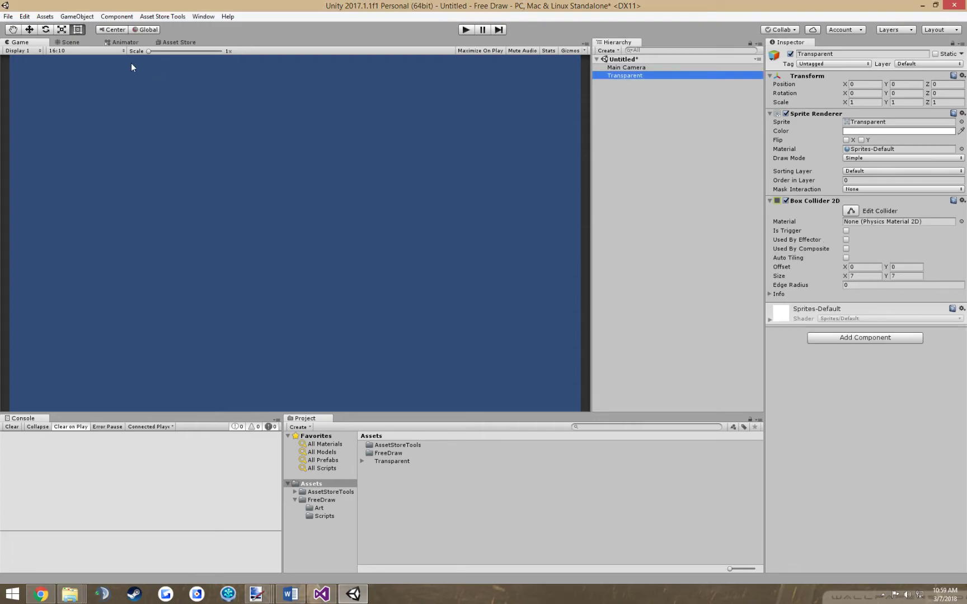
{"action": "left_click", "coordinate": [71, 43]}
{"action": "double_click", "coordinate": [641, 76]}
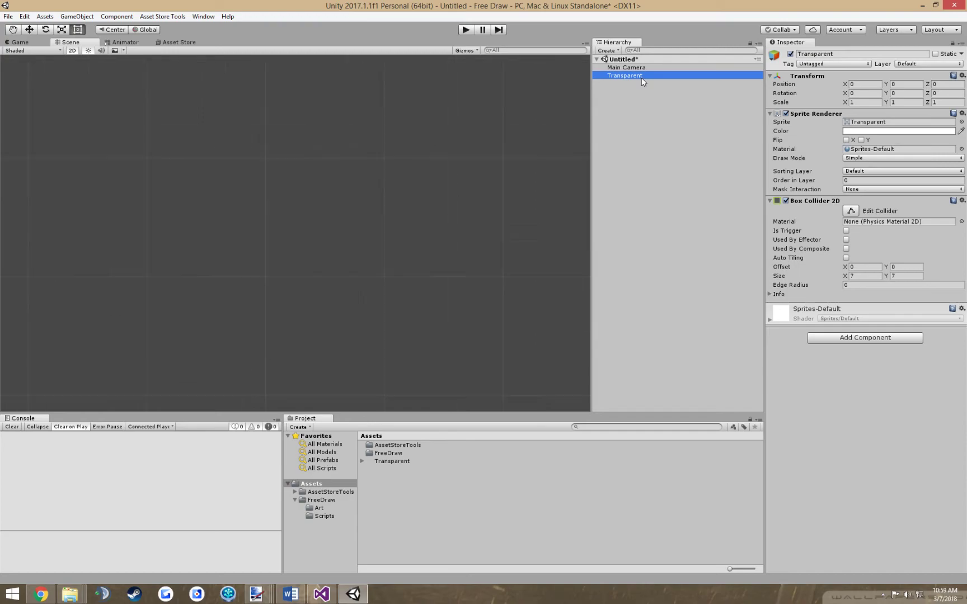
{"action": "scroll", "coordinate": [354, 231], "scroll_direction": "up", "scroll_amount": 2}
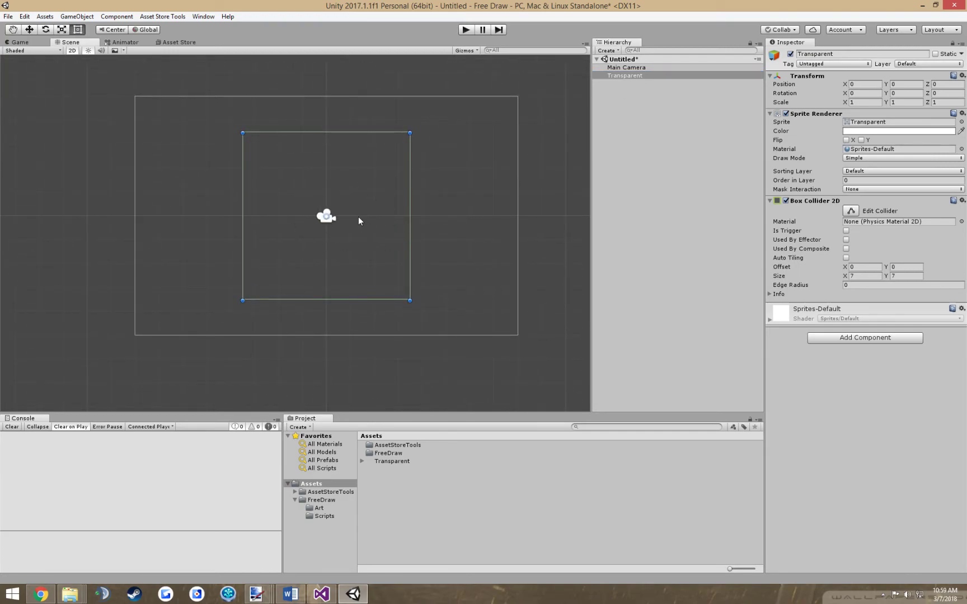
{"action": "left_click", "coordinate": [845, 341]}
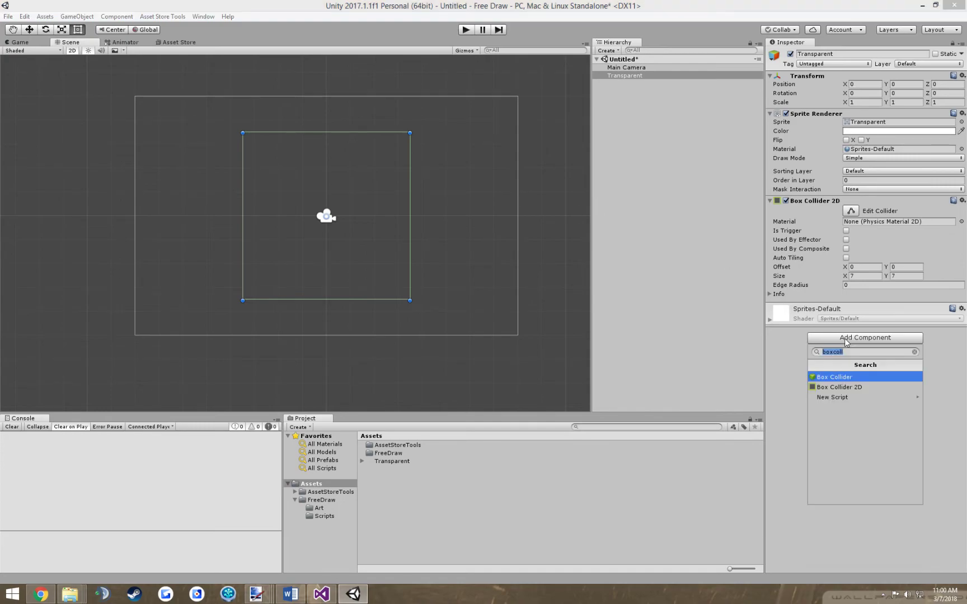
{"action": "type", "text": "draw"}
{"action": "key", "text": "Return"}
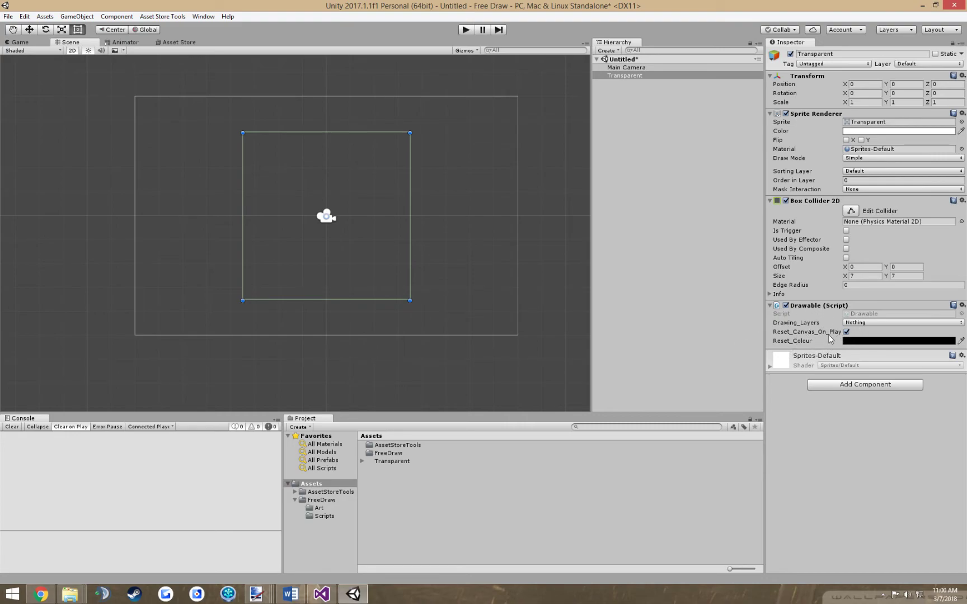
- Put Transparent on the Drawing layer and set Drawable's Drawing_Layers to Drawing
{"action": "left_click", "coordinate": [913, 63]}
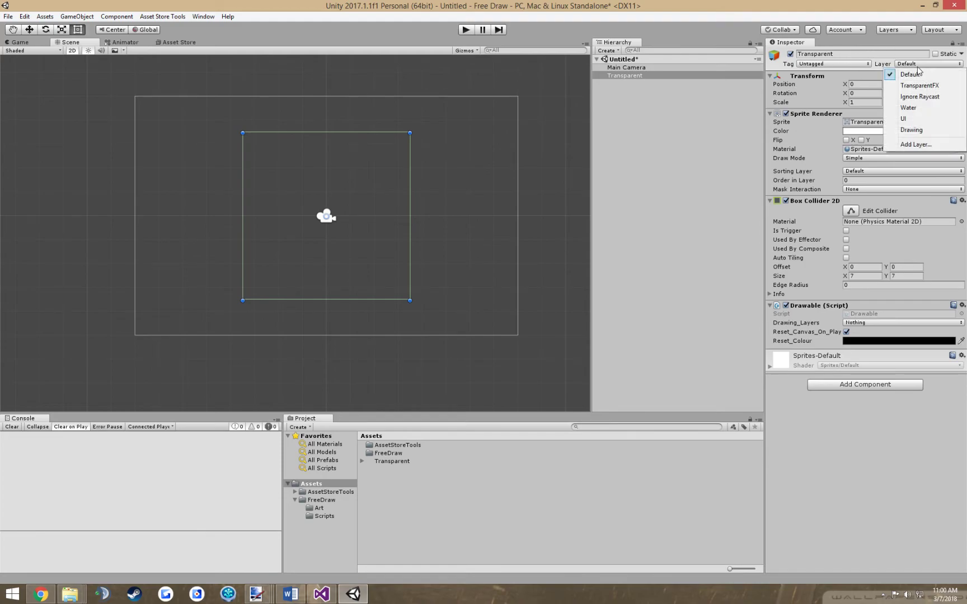
{"action": "left_click", "coordinate": [923, 135]}
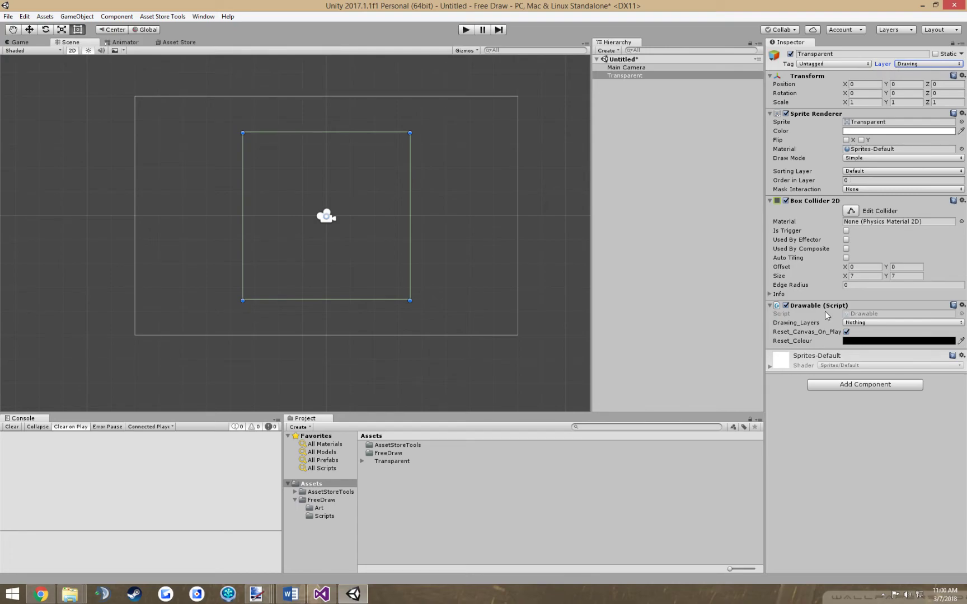
{"action": "left_click", "coordinate": [854, 324]}
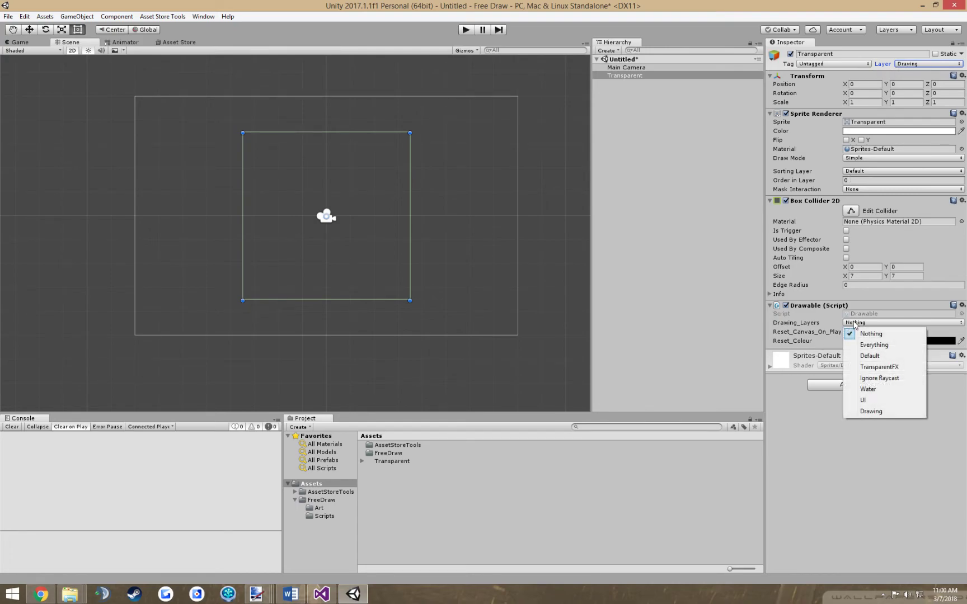
{"action": "left_click", "coordinate": [872, 412]}
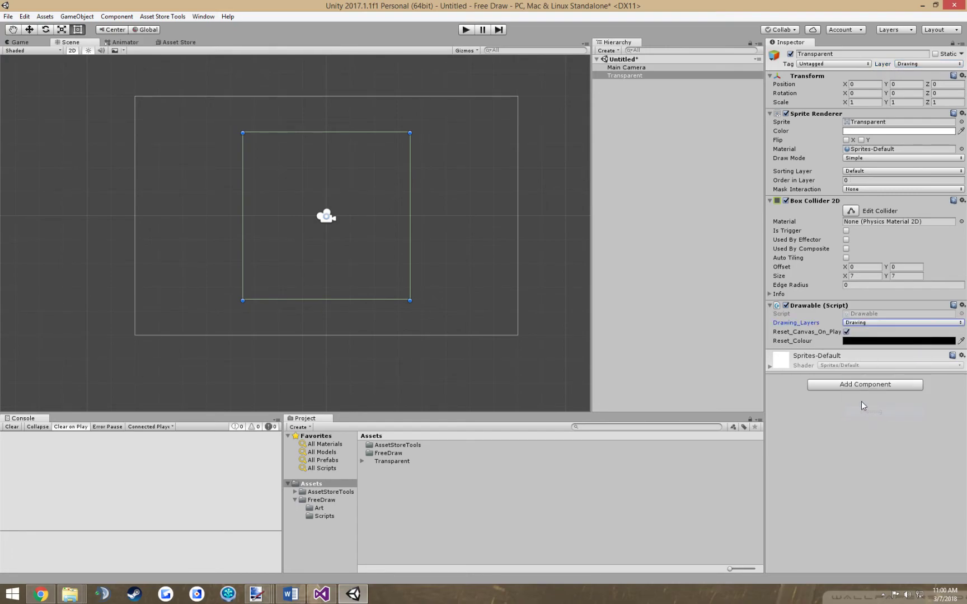
- Set Reset_Colour to white with alpha 255, then enter Play mode
{"action": "left_click", "coordinate": [880, 342]}
{"action": "left_click_drag", "start_coordinate": [490, 199], "coordinate": [492, 186]}
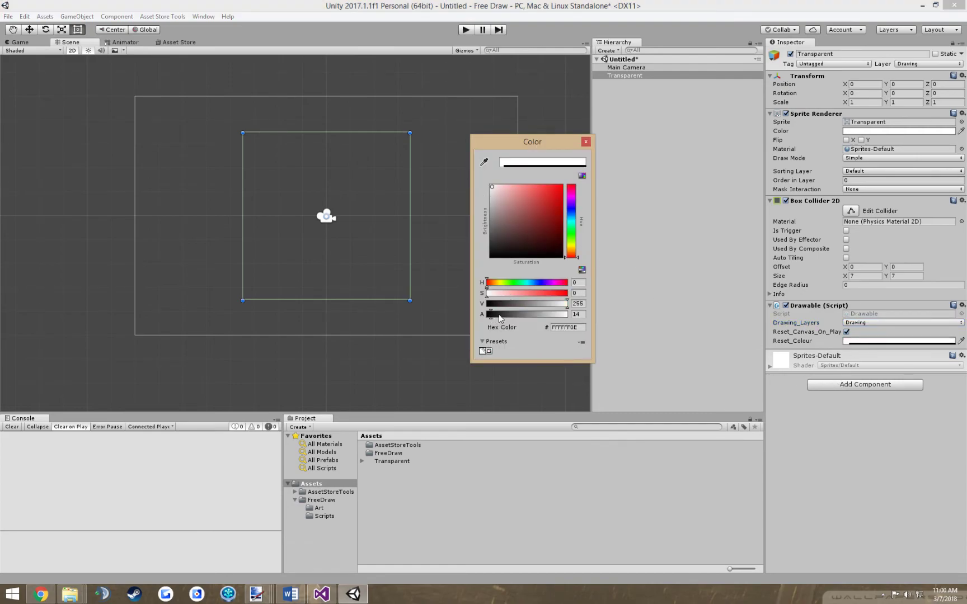
{"action": "left_click_drag", "start_coordinate": [499, 314], "coordinate": [579, 151]}
{"action": "left_click", "coordinate": [586, 142]}
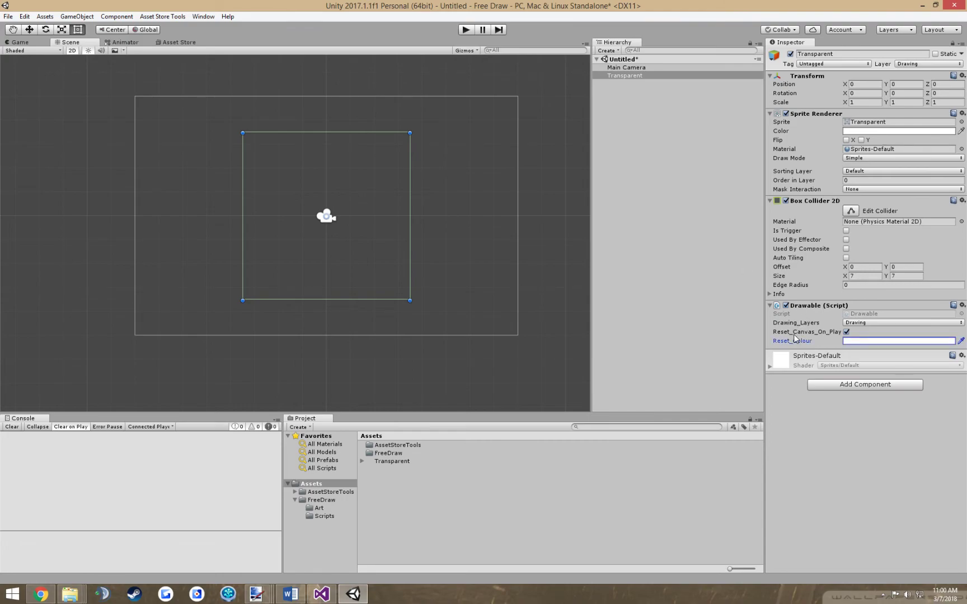
{"action": "left_click", "coordinate": [466, 30]}
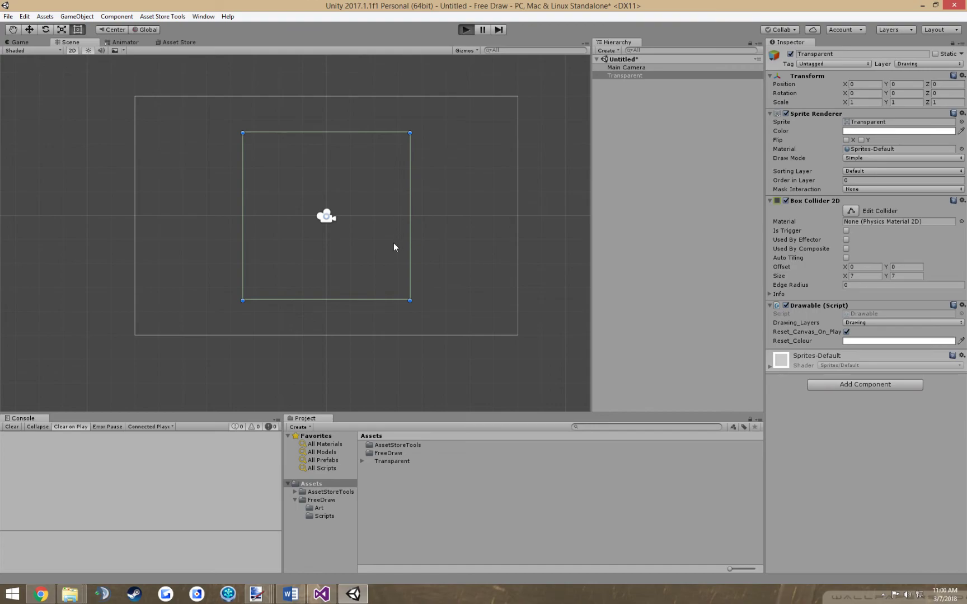
- Draw two eyes, a smiling mouth and a nose in red on the Transparent canvas
{"action": "mouse_move", "coordinate": [262, 181]}
{"action": "left_mouse_down"}
{"action": "mouse_move", "coordinate": [244, 201]}
{"action": "mouse_move", "coordinate": [262, 182]}
{"action": "left_mouse_up"}
{"action": "left_click_drag", "start_coordinate": [331, 183], "coordinate": [340, 176]}
{"action": "left_click_drag", "start_coordinate": [235, 253], "coordinate": [353, 282]}
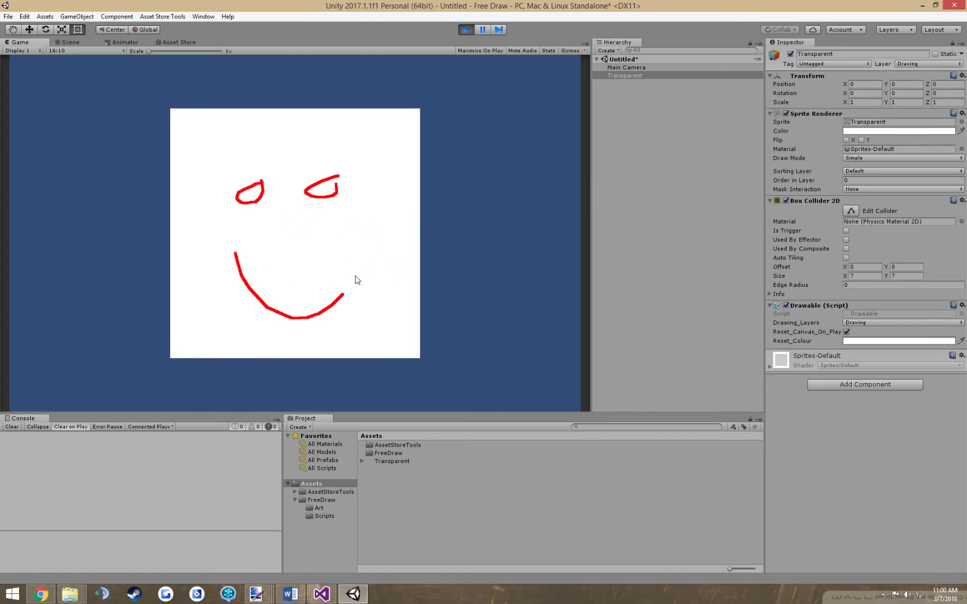
{"action": "left_click_drag", "start_coordinate": [300, 224], "coordinate": [308, 252]}
{"action": "key", "text": "alt+Tab"}
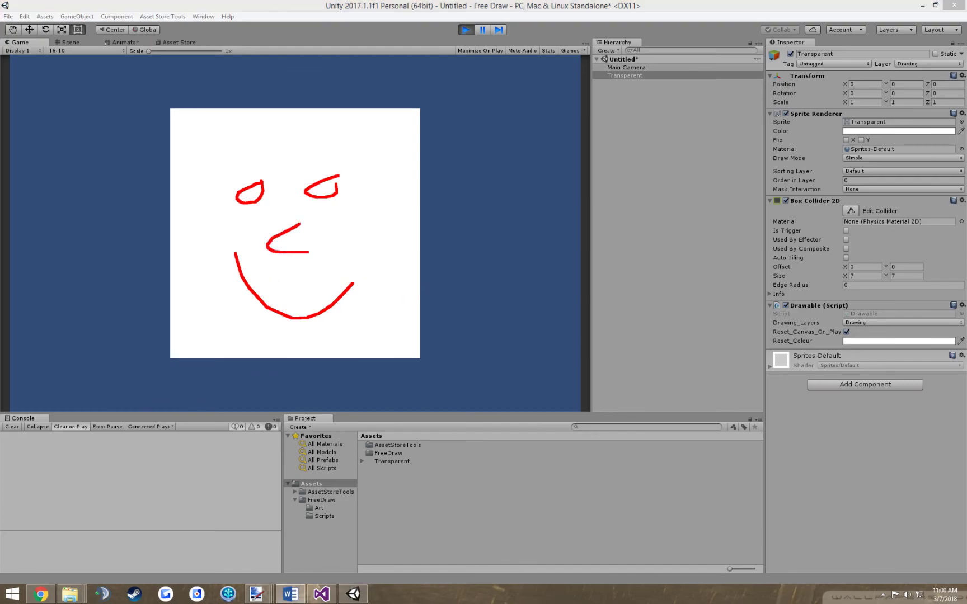
{"action": "left_click", "coordinate": [519, 4]}
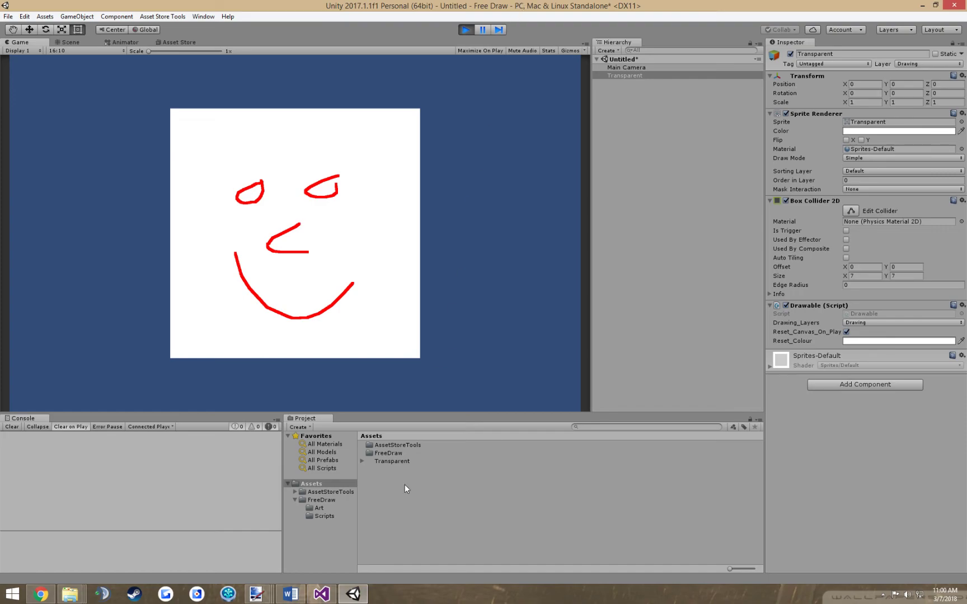
- Open FreeDraw > Scripts in the Project pane and select DrawingSettings to view its source
{"action": "left_click", "coordinate": [334, 501]}
{"action": "left_click", "coordinate": [329, 517]}
{"action": "left_click", "coordinate": [414, 454]}
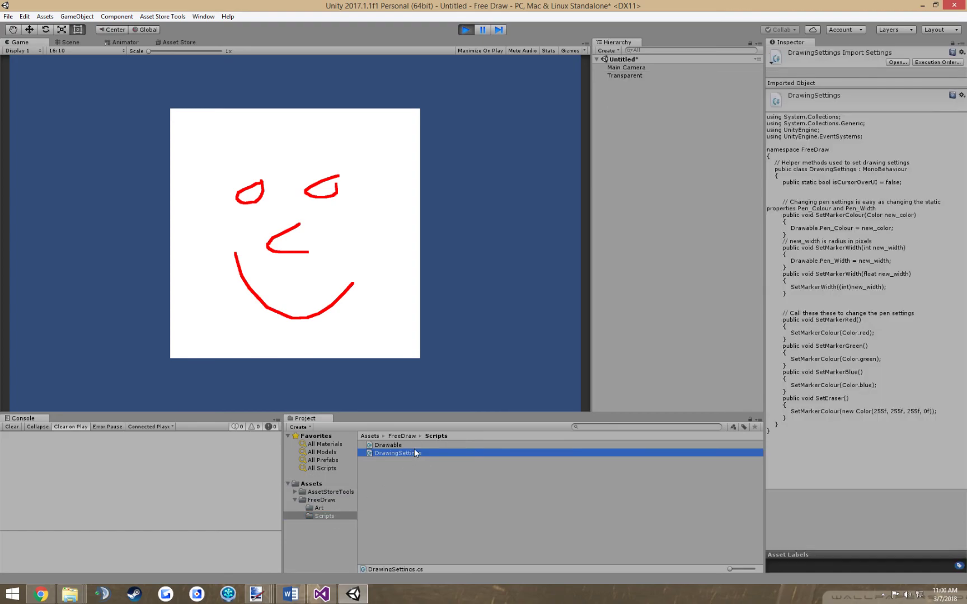